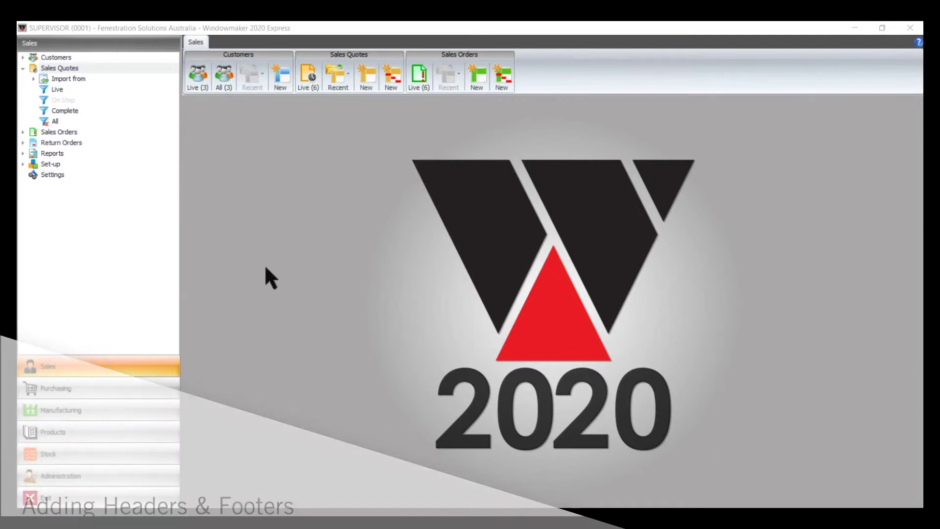
Go to the Sales section and expand its Set-up branch
click(49, 372)
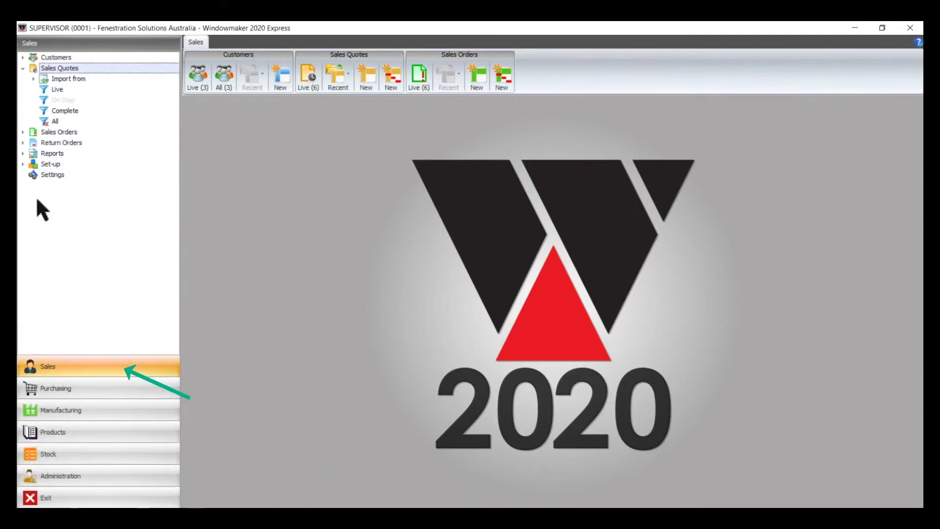
click(23, 163)
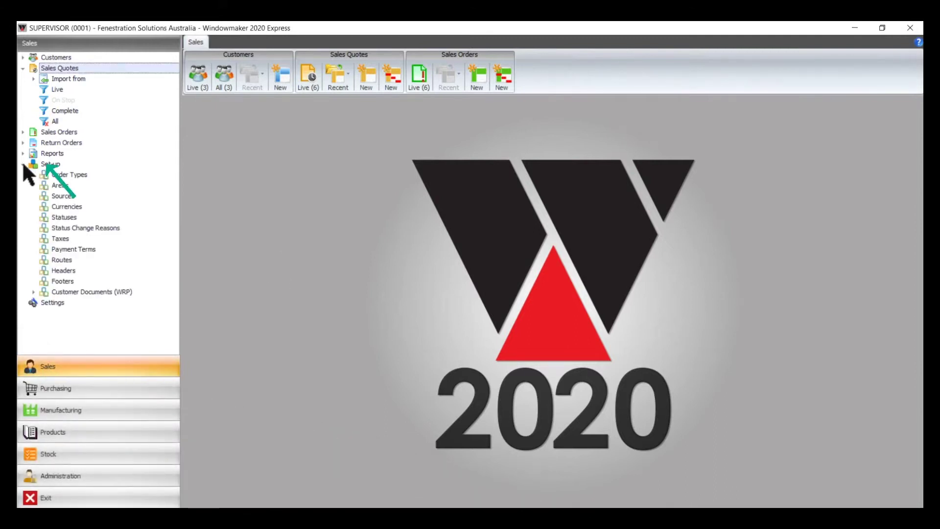
Add a new footer named 'Terms & Conditions' containing the pasted terms-and-conditions text
click(62, 281)
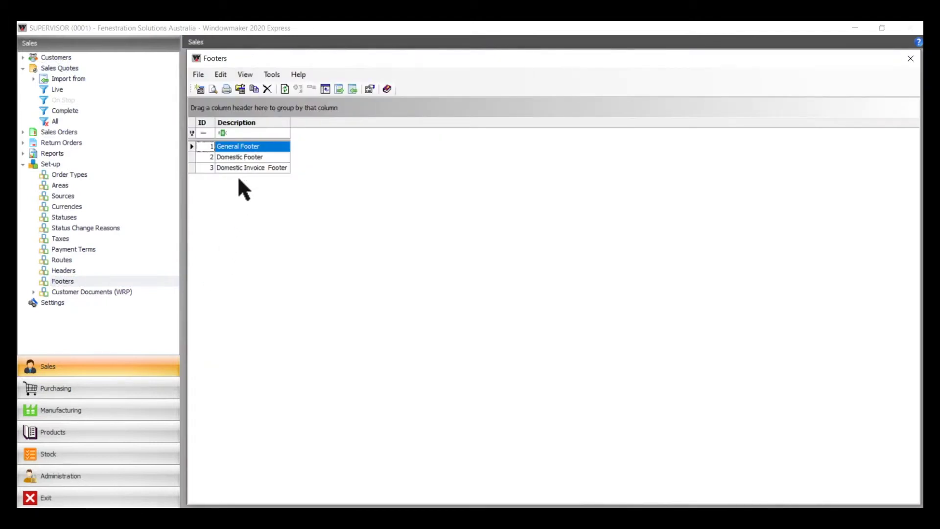
click(199, 89)
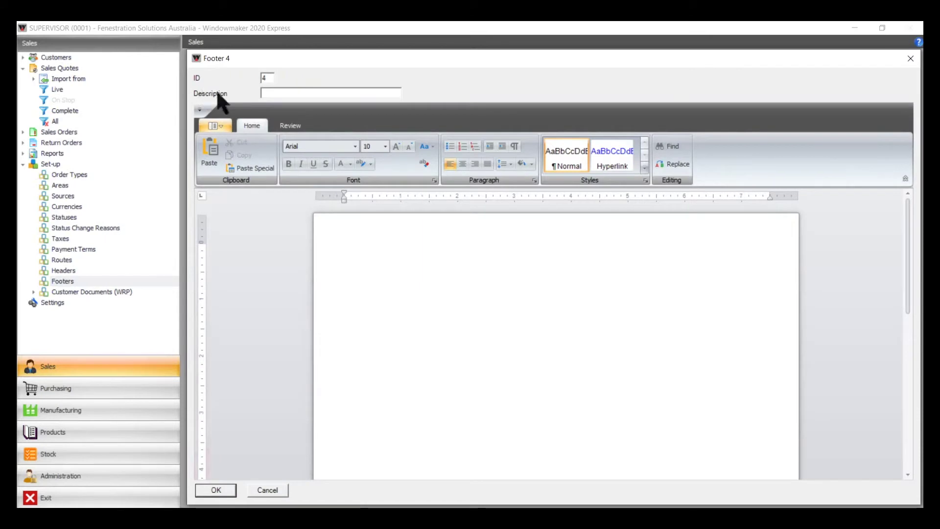
click(274, 93)
text(Terms & Conditions)
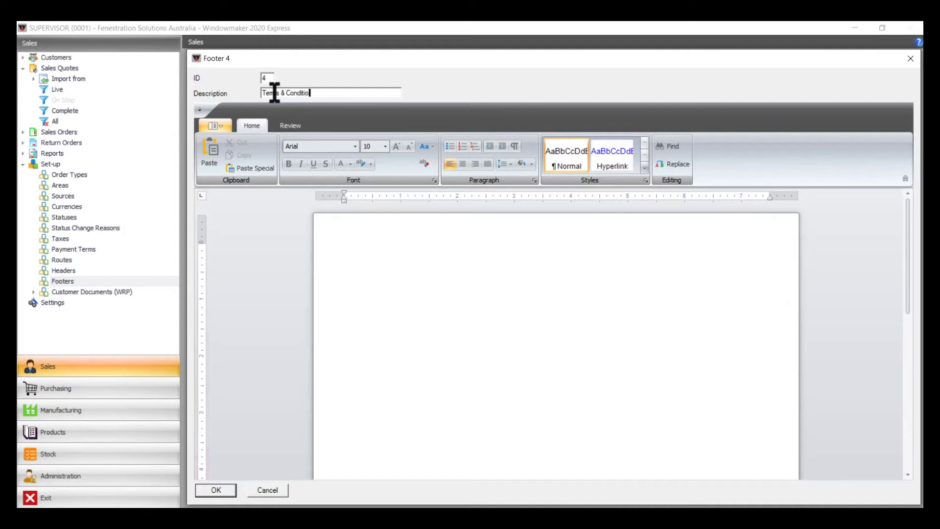
click(361, 240)
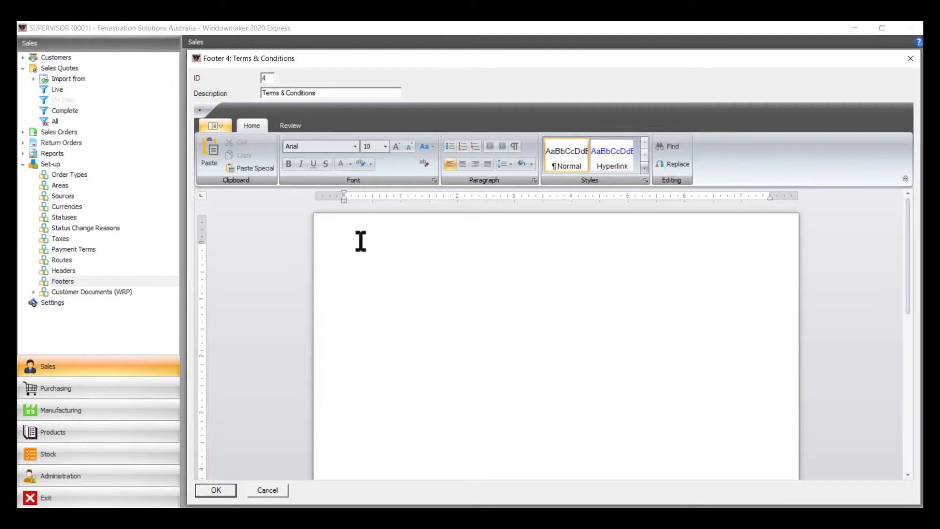
key(ctrl+v)
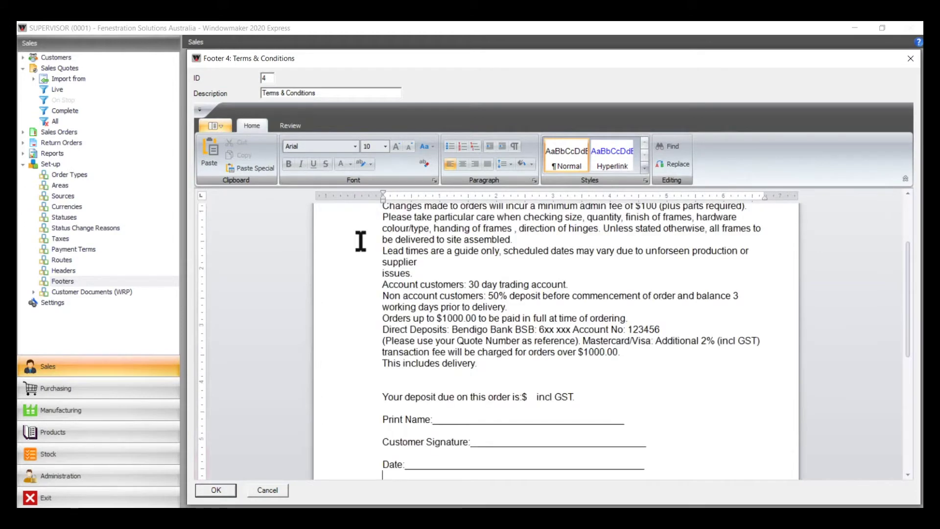
scroll(384, 329, up, 3)
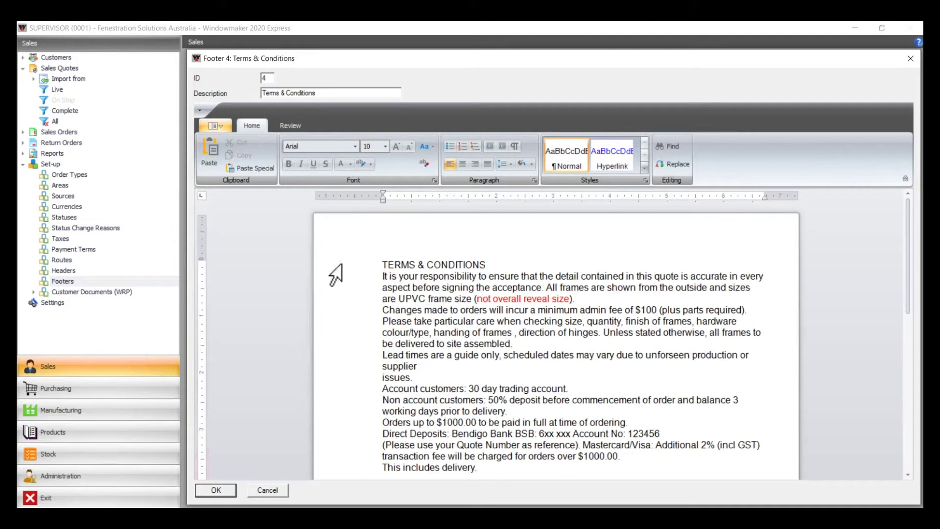
click(218, 490)
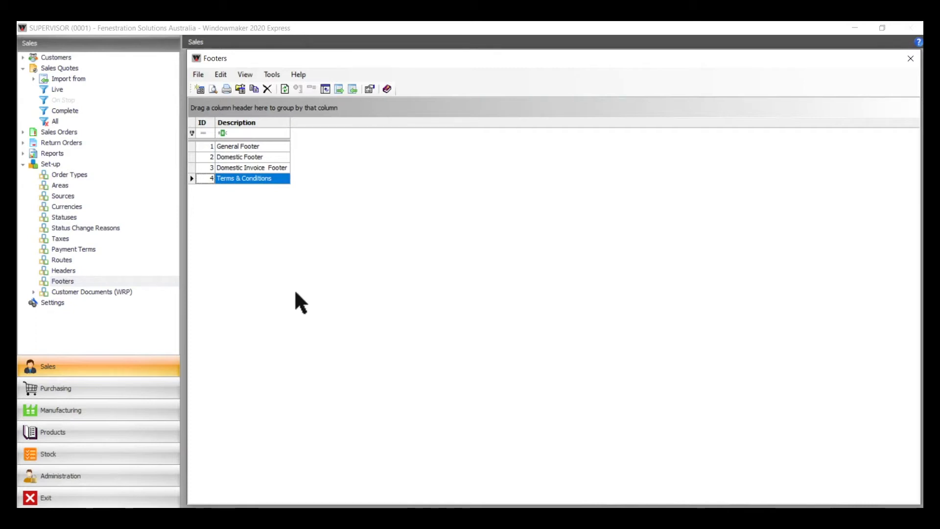
Close the Footers list and start a new customer named 'test' with an account code
click(52, 56)
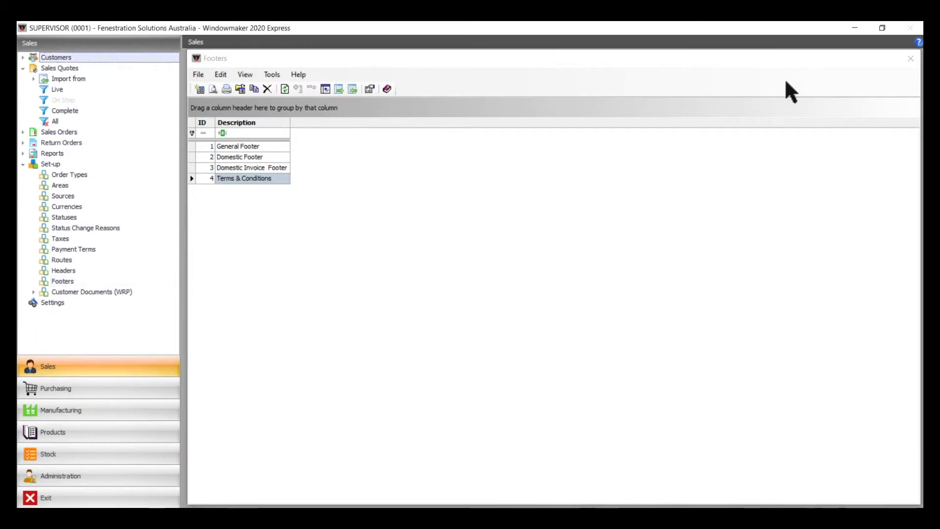
click(911, 59)
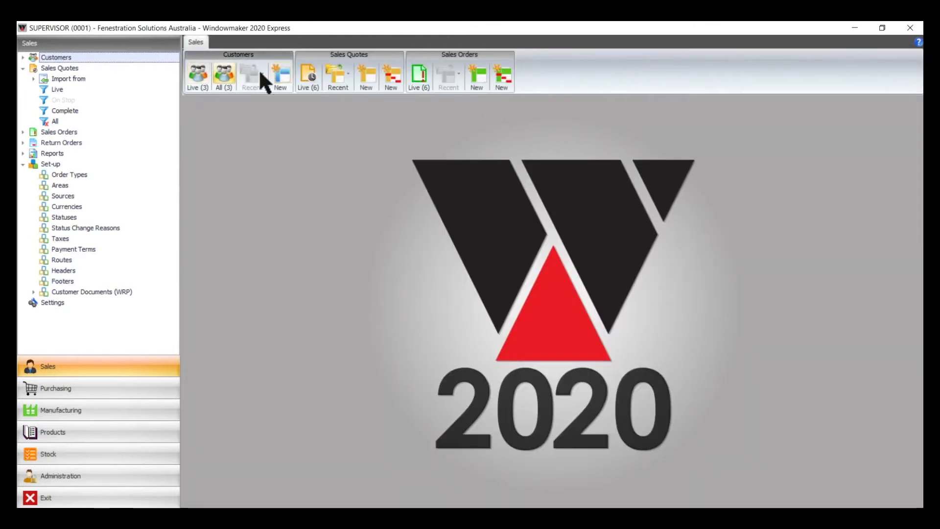
click(280, 74)
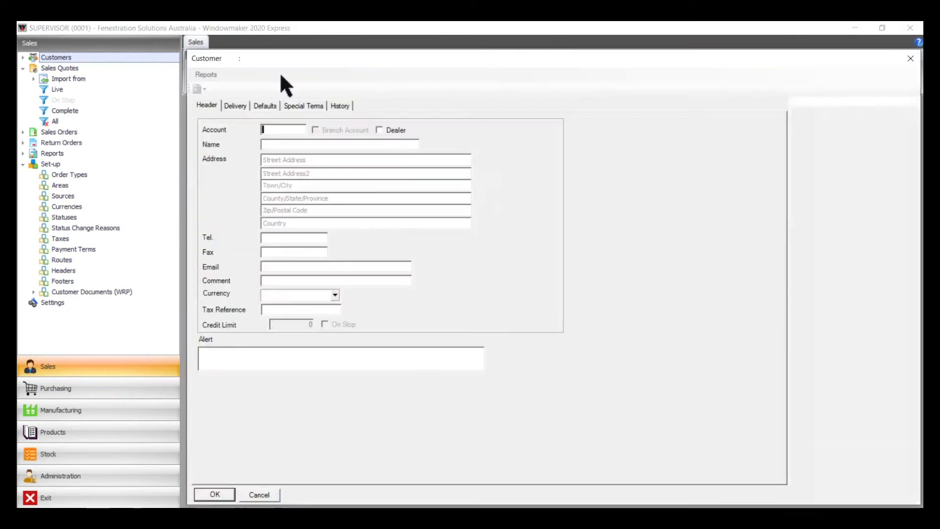
text(XX0)
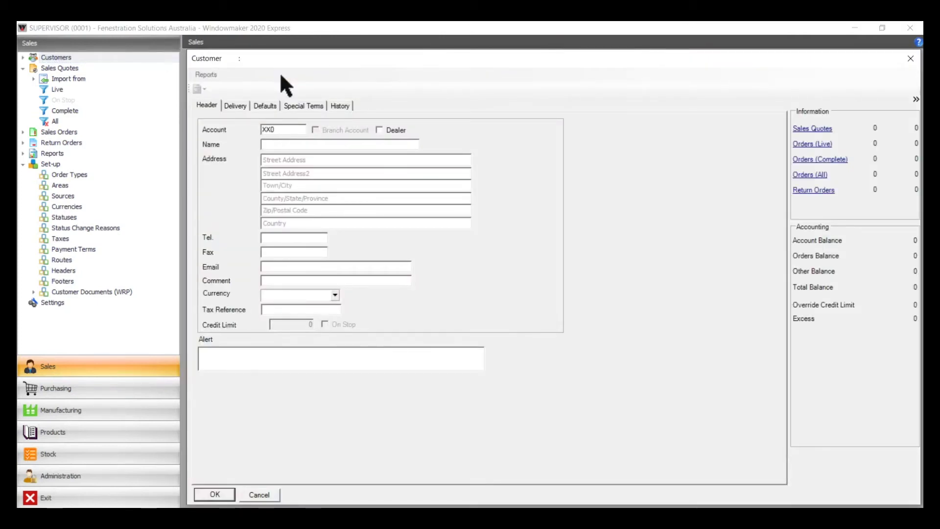
text(5)
click(273, 145)
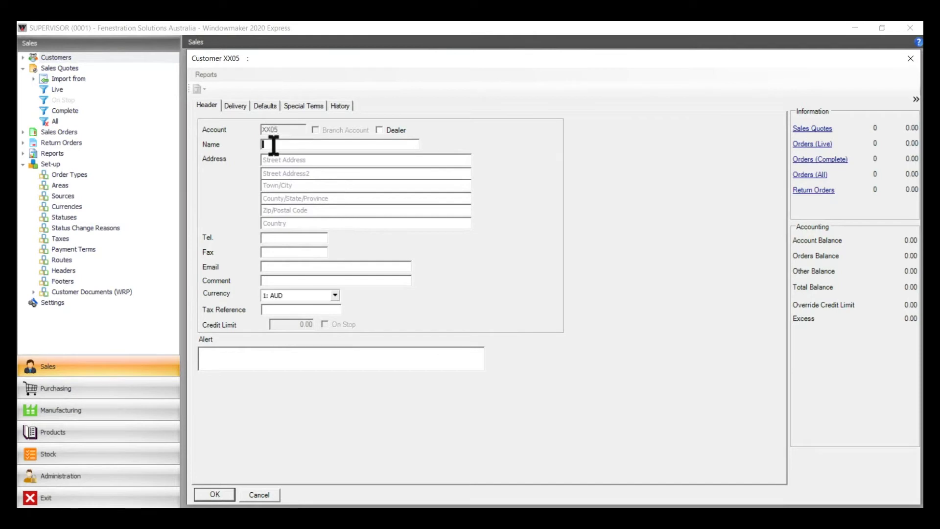
text(test)
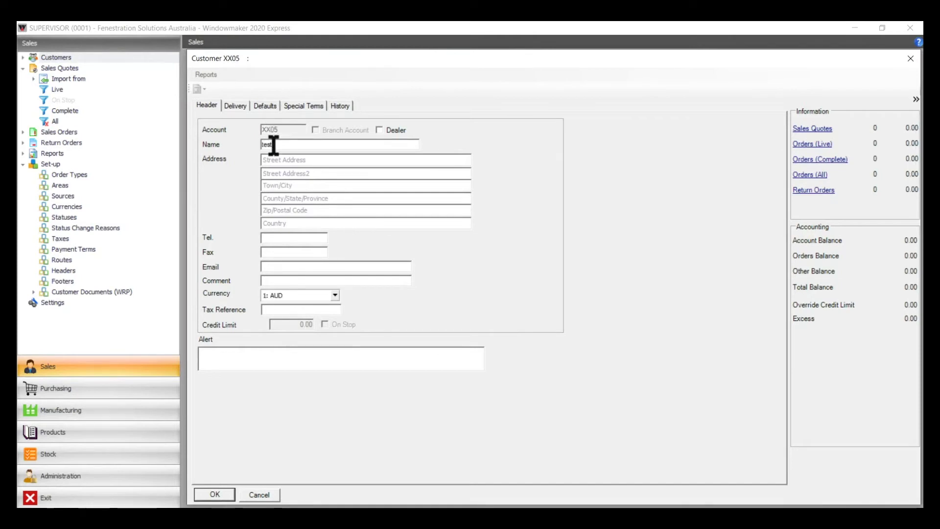
click(271, 161)
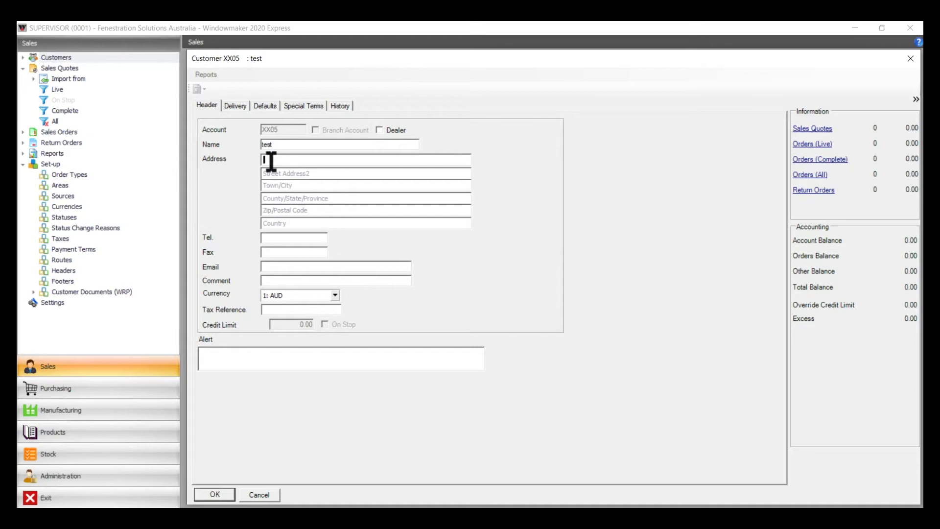
Set the customer's Quotation footer default to Terms & Conditions
click(265, 104)
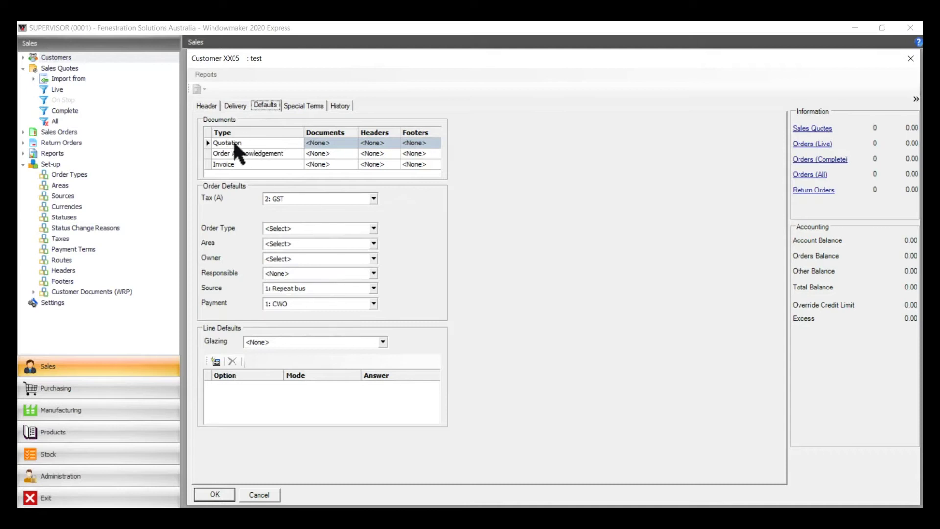
click(419, 143)
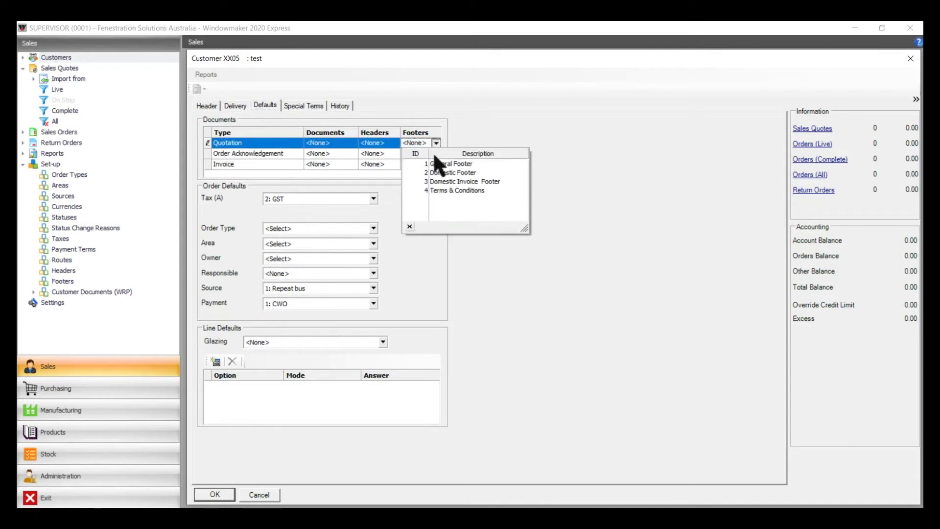
click(448, 189)
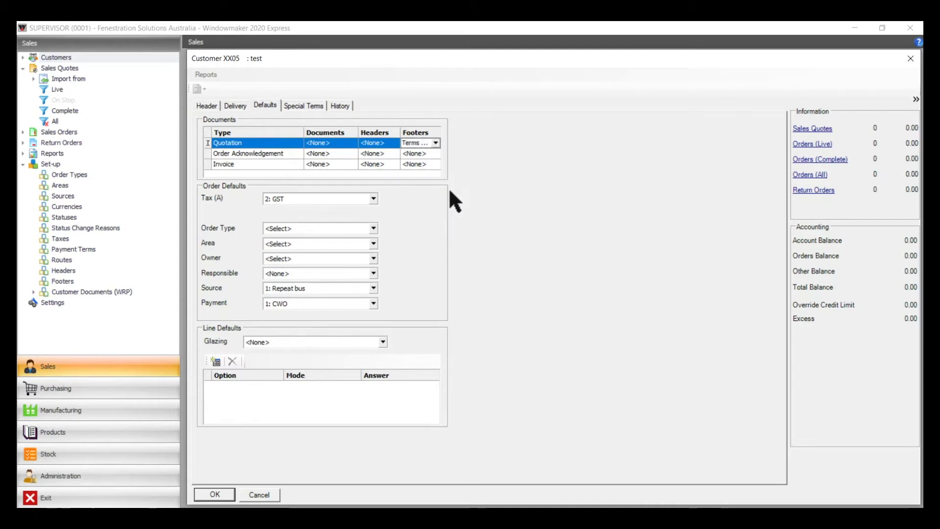
Choose Retail order type, Local area, supervisor as owner and responsible, and save the customer
click(373, 227)
click(361, 252)
click(373, 244)
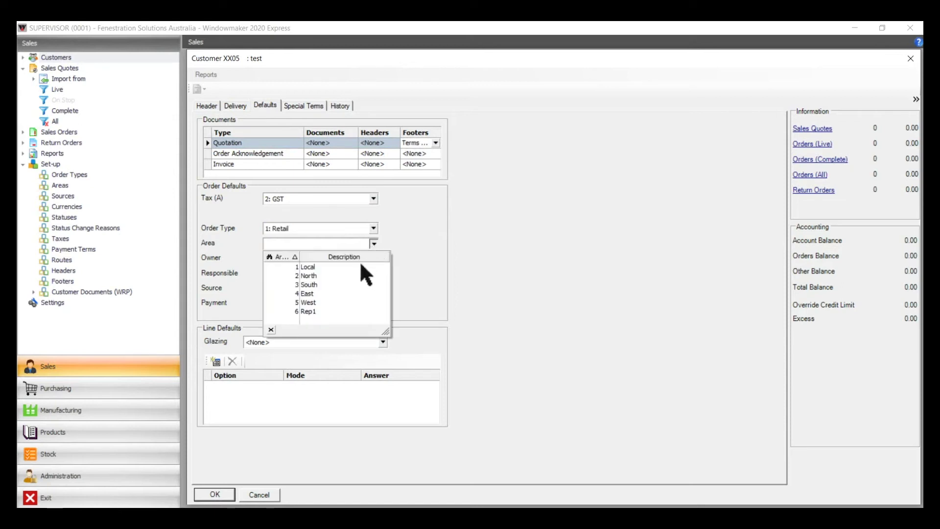
click(361, 266)
click(373, 258)
click(364, 281)
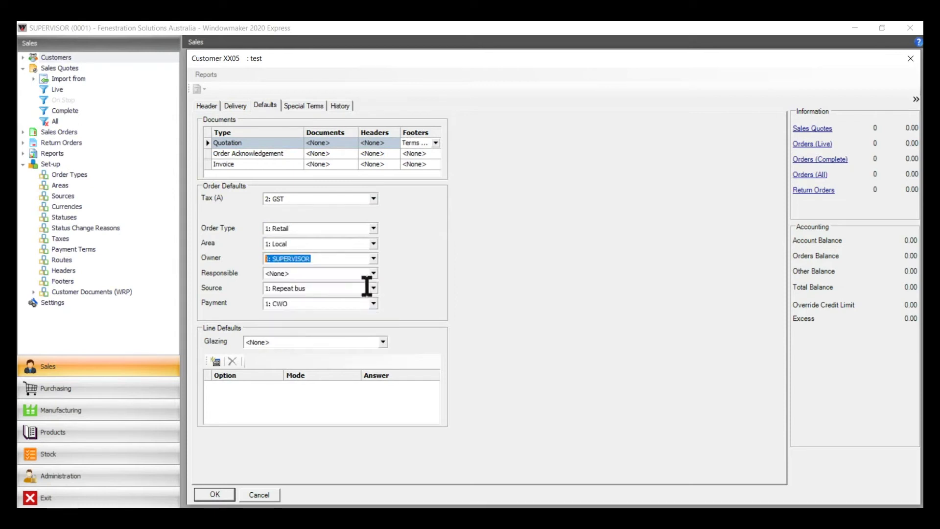
click(373, 272)
click(357, 295)
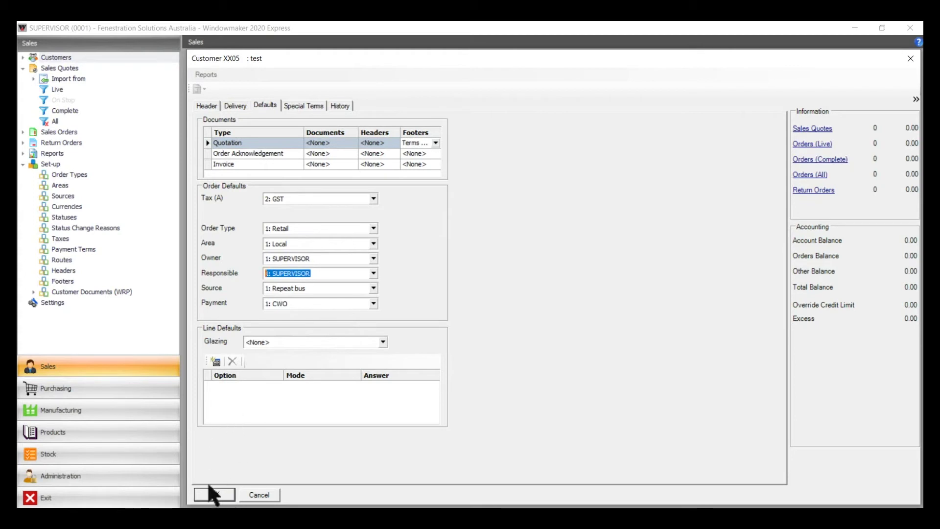
click(215, 495)
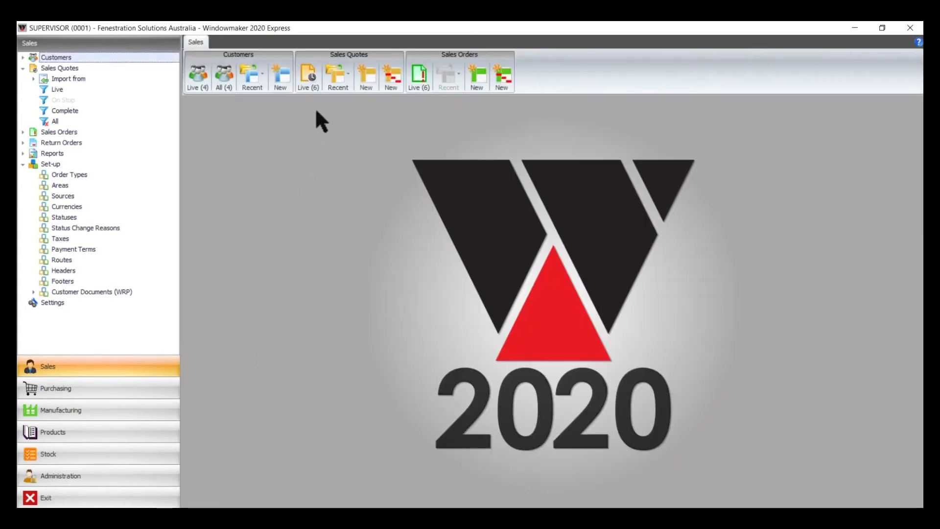
Start a new sales quote and add a window line on its Lines tab
click(366, 73)
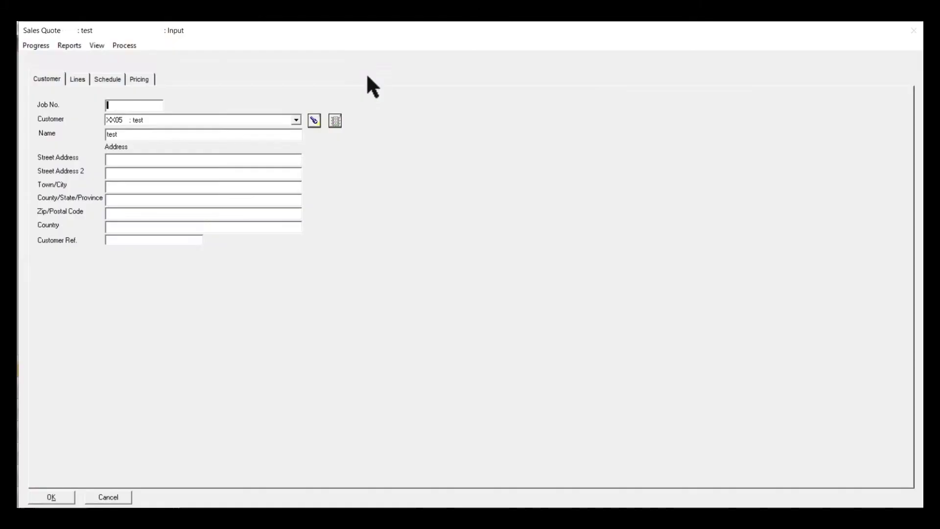
click(146, 157)
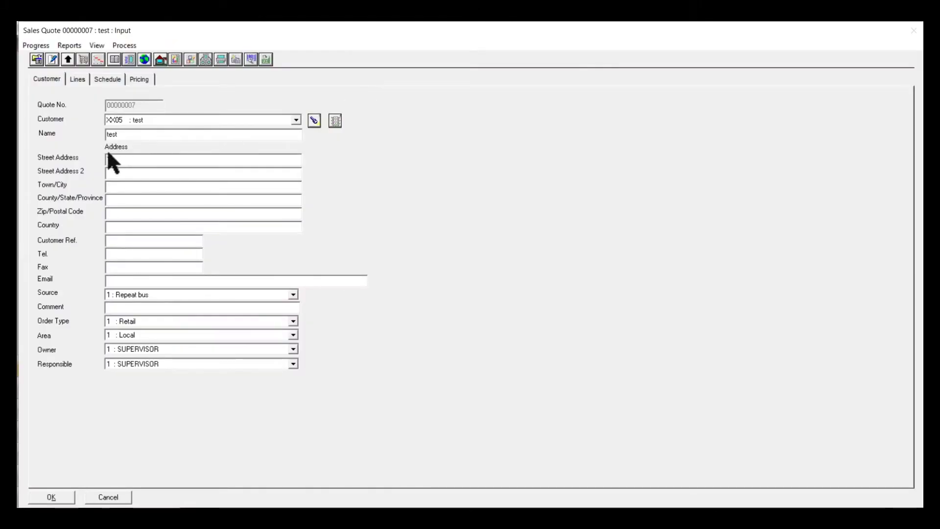
click(76, 78)
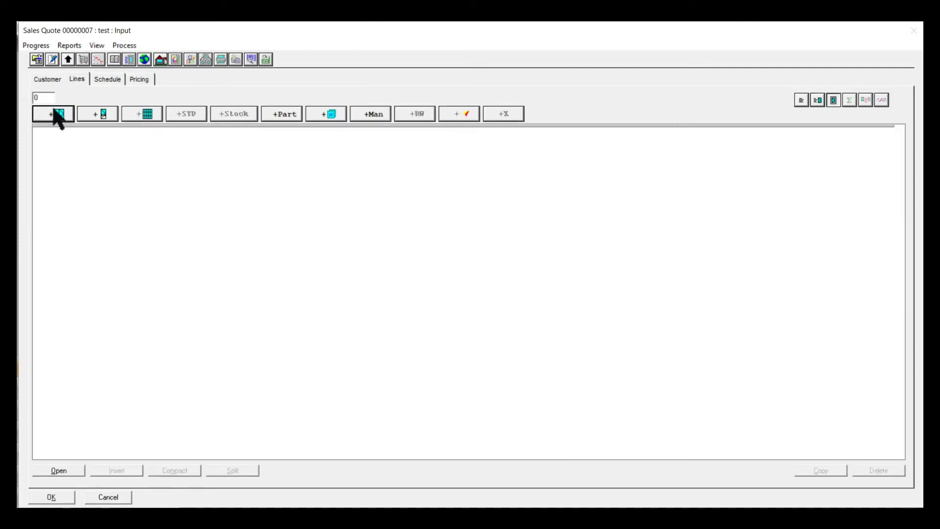
click(56, 114)
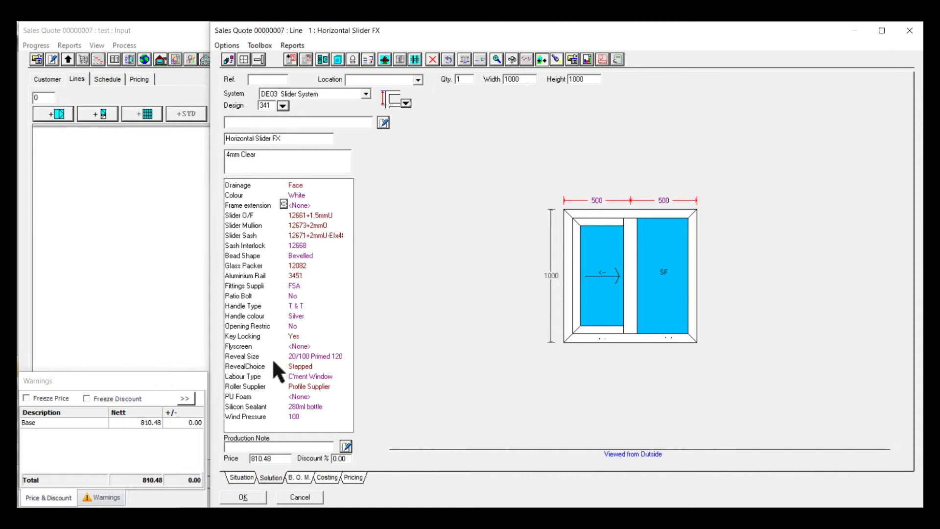
Make the line a DE05 Zendow design 1002 window and accept it into the quote
click(365, 93)
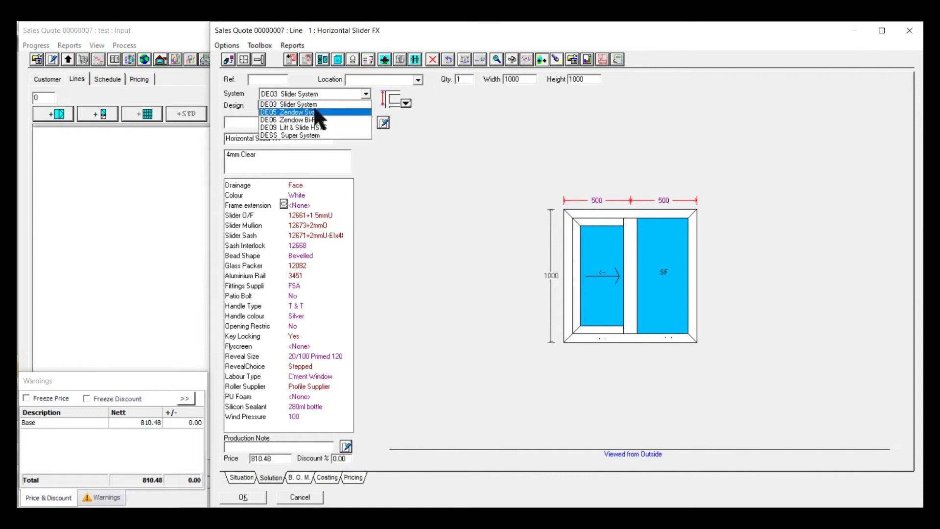
click(318, 107)
click(283, 106)
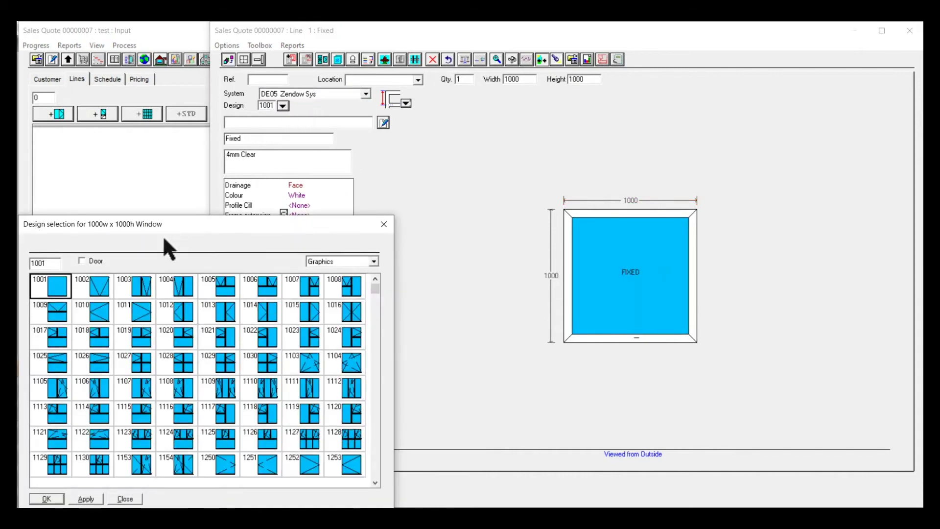
double_click(98, 289)
click(518, 248)
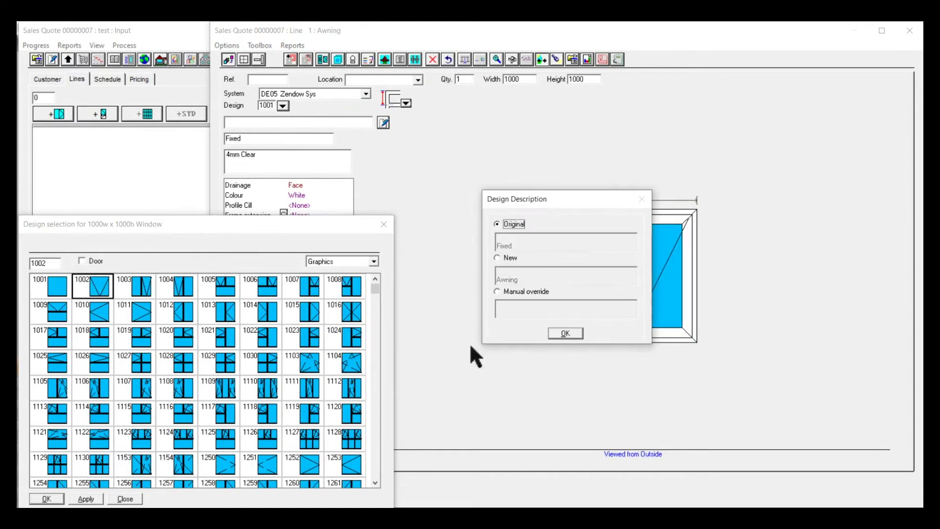
click(558, 333)
click(258, 499)
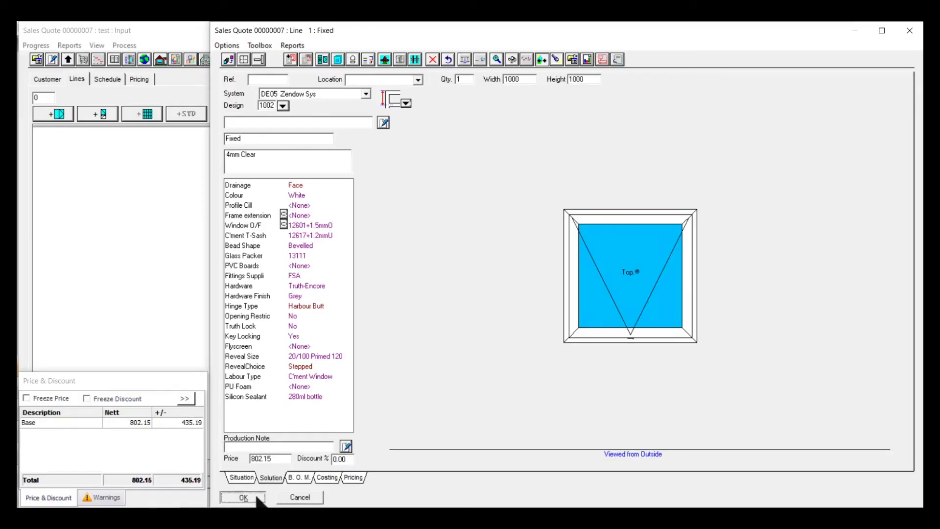
click(412, 331)
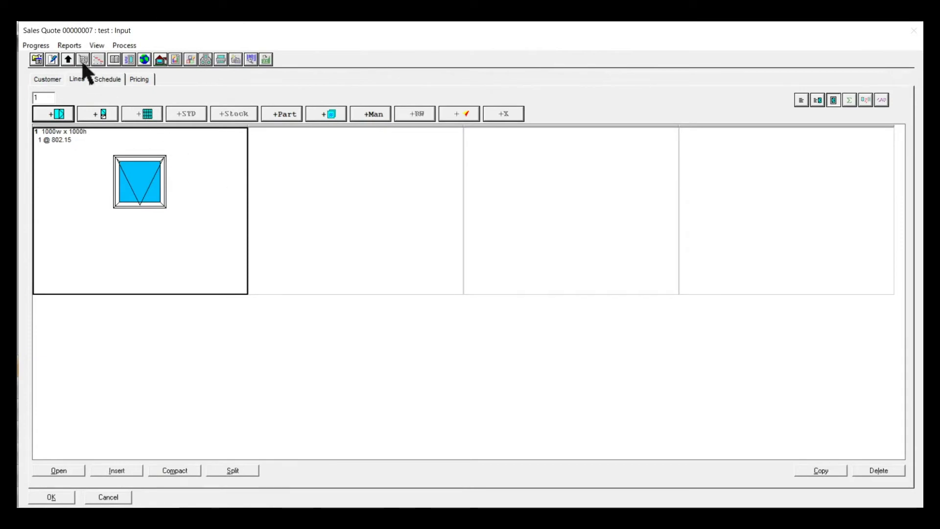
Preview the 4 WM_Quotation report for this quote as a PDF
click(69, 45)
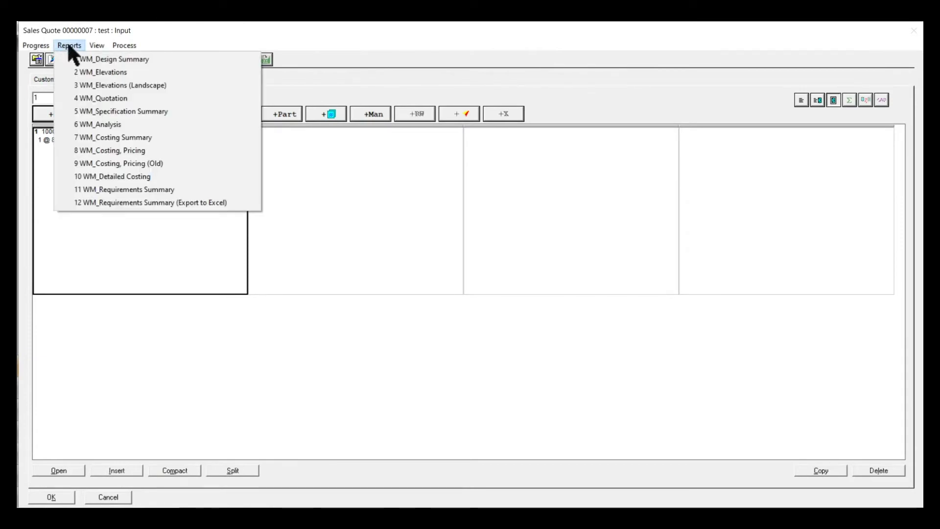
click(102, 98)
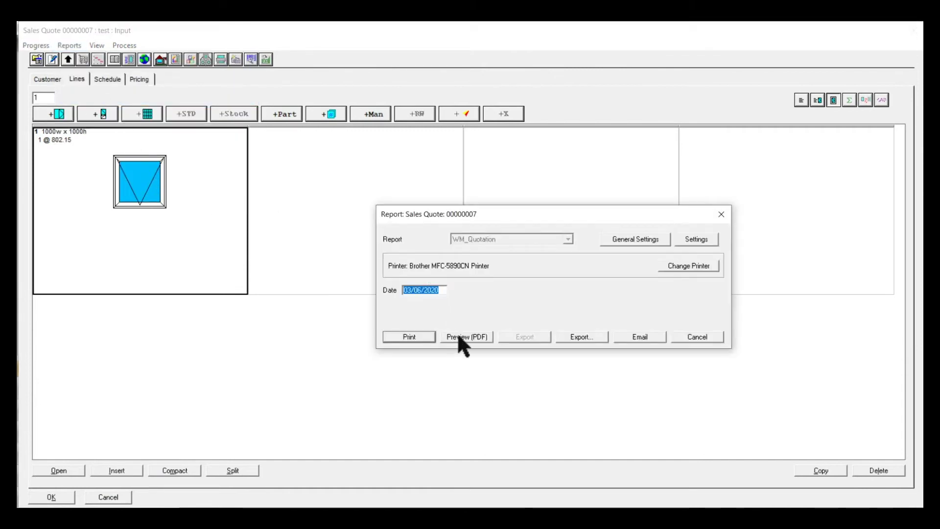
click(461, 337)
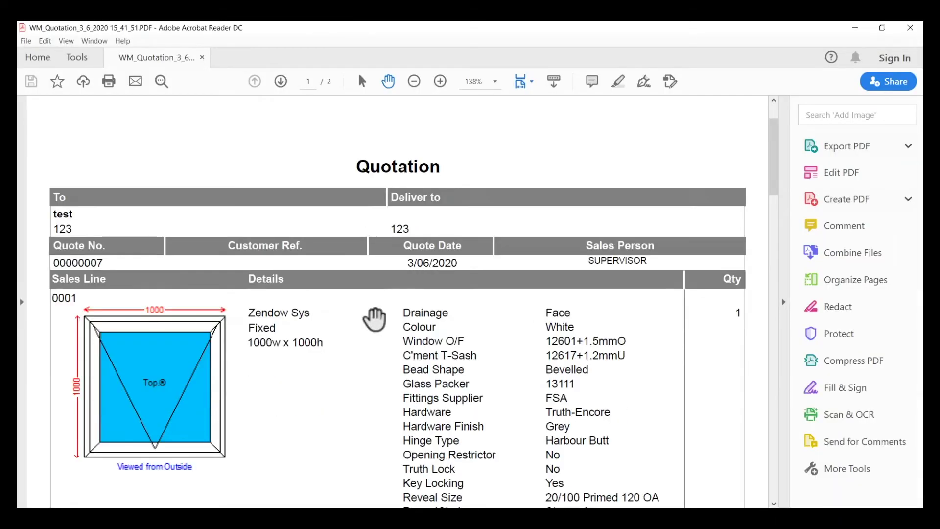
Scroll through the quotation PDF to check the Terms & Conditions and the blank page-2 deposit
scroll(356, 338, down, 3)
scroll(356, 338, down, 5)
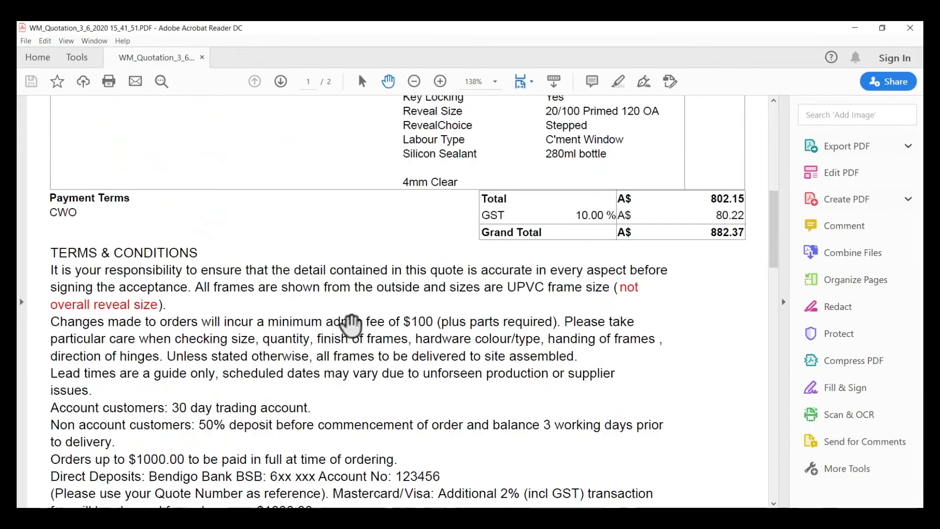
scroll(222, 319, down, 1)
scroll(224, 322, down, 5)
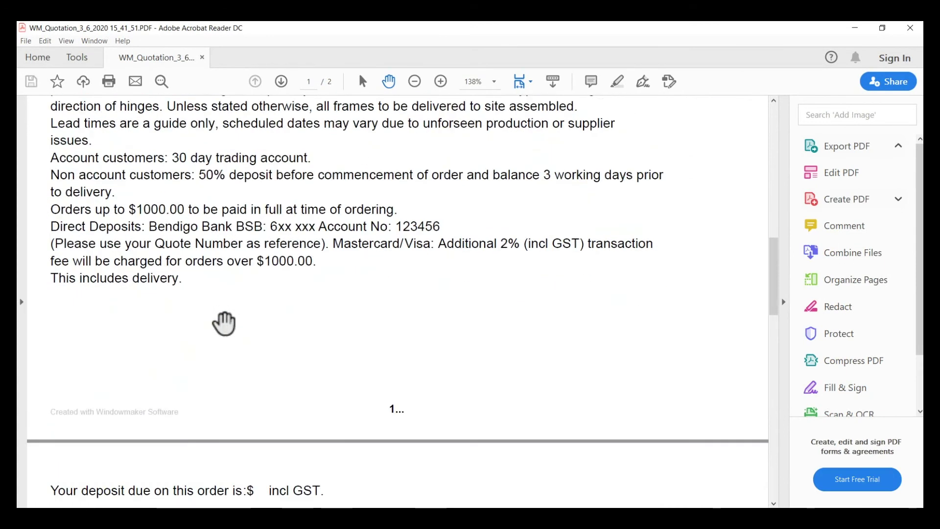
scroll(224, 323, up, 2)
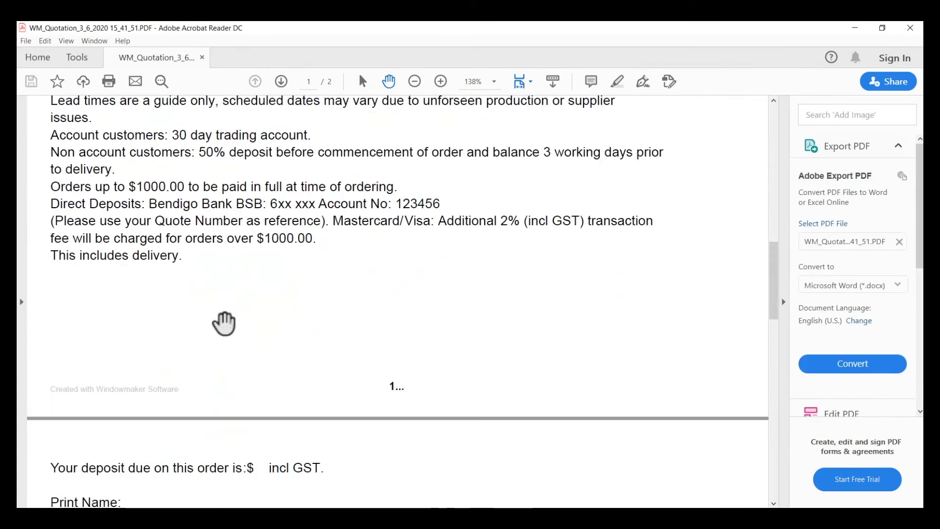
scroll(224, 323, down, 3)
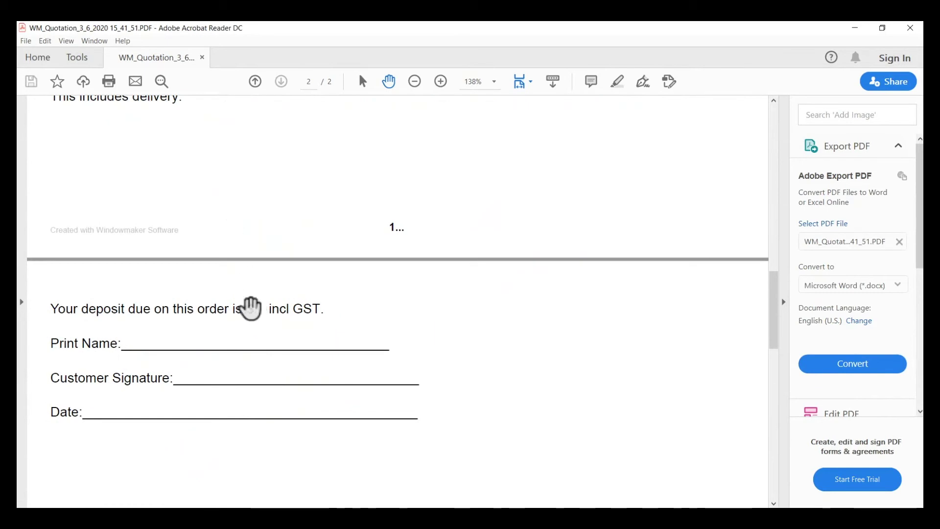
Close the PDF preview and fill in 5,000.00 after the $ of the quote footer's deposit line
click(905, 28)
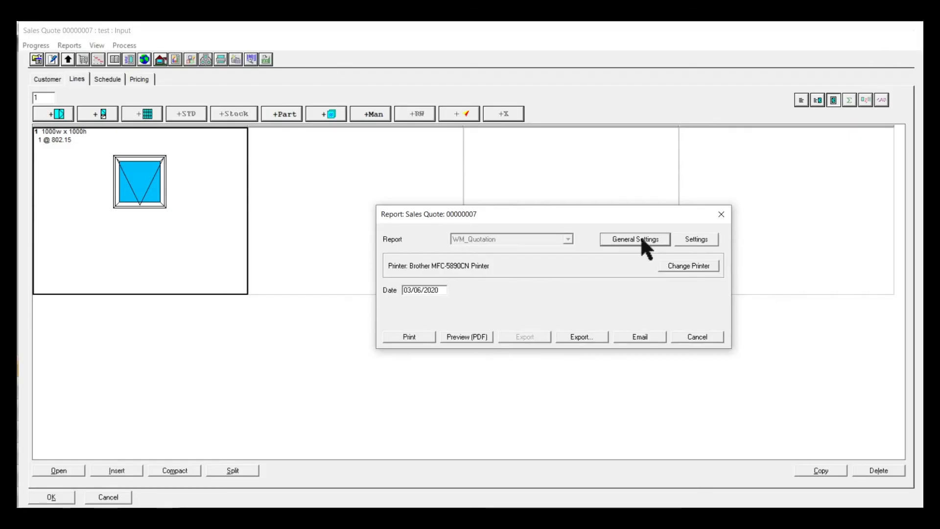
click(690, 338)
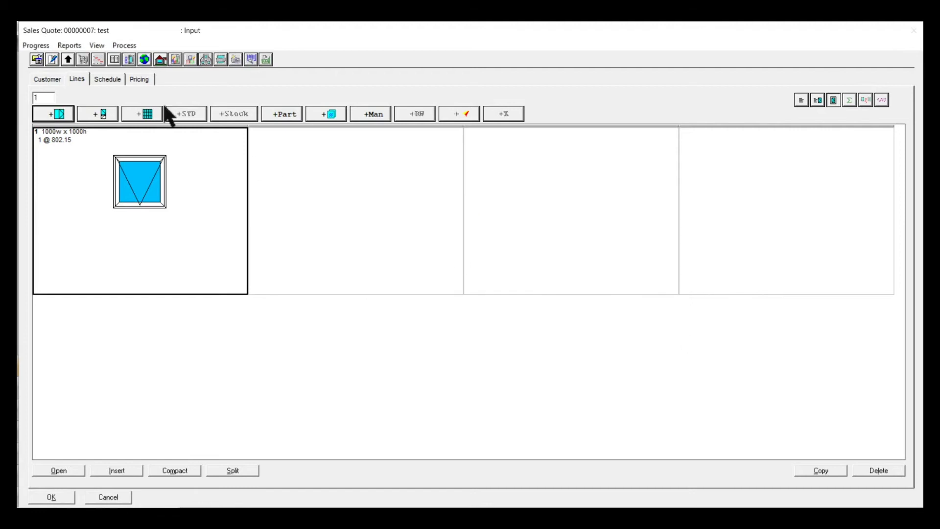
click(53, 61)
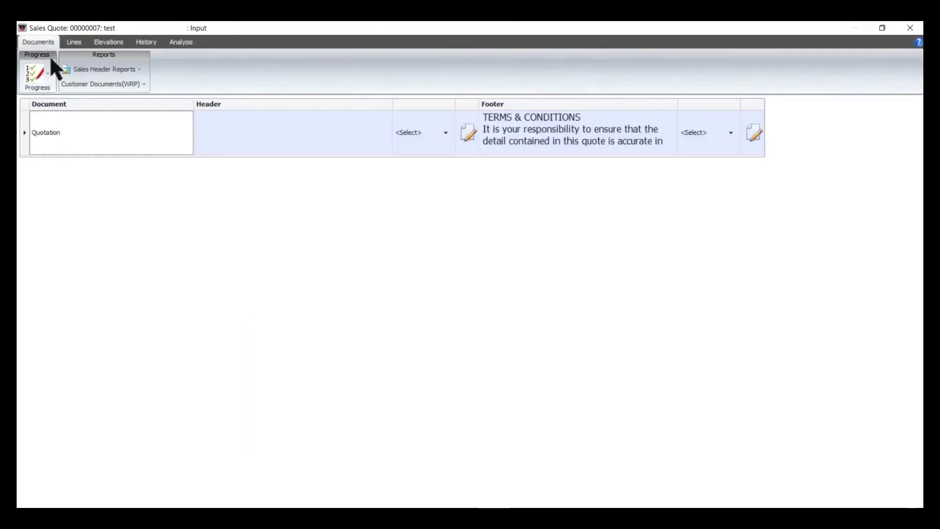
click(754, 133)
scroll(480, 360, down, 3)
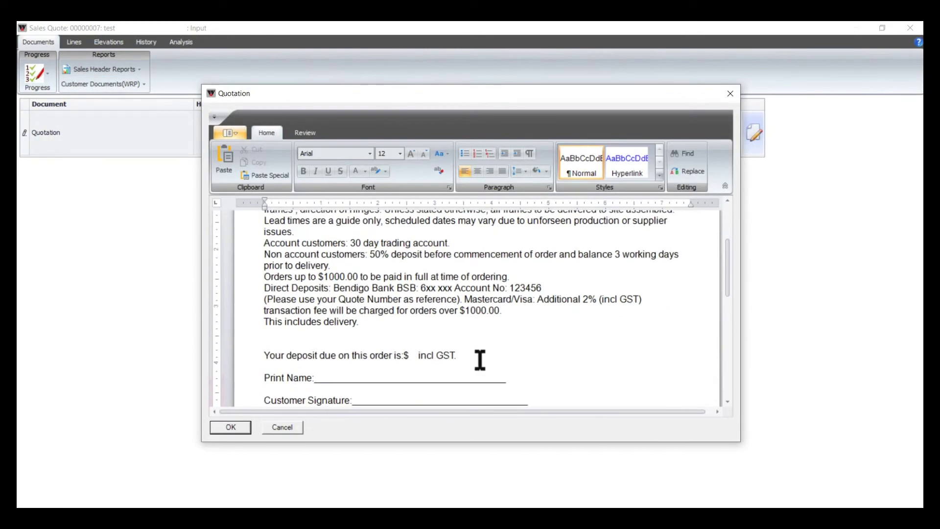
click(409, 359)
text(5,000.00)
click(232, 425)
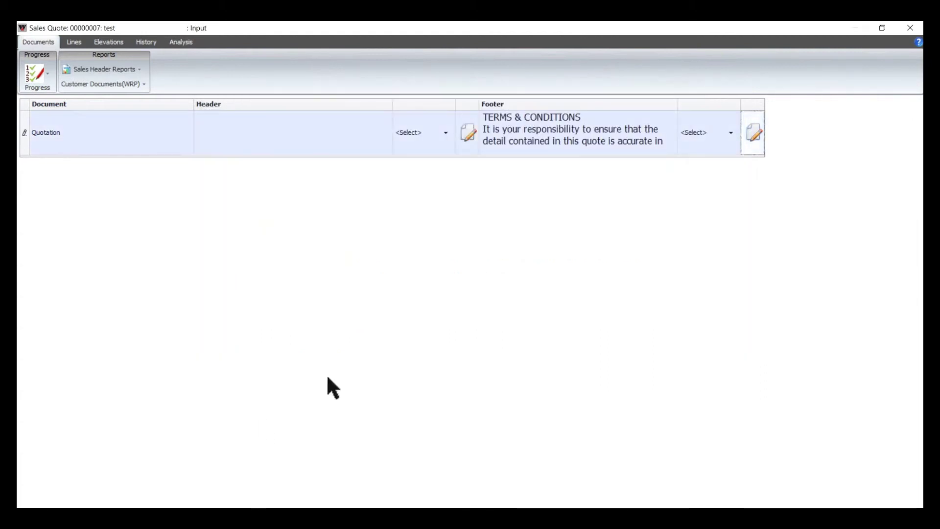
Regenerate the WM_Quotation PDF, confirm the $5,000.00 deposit prints, then close Acrobat
click(911, 28)
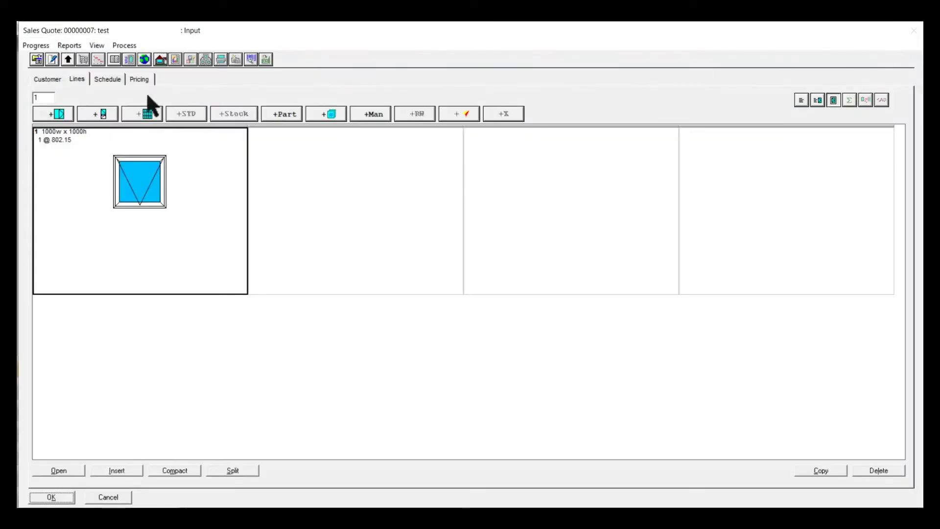
click(68, 46)
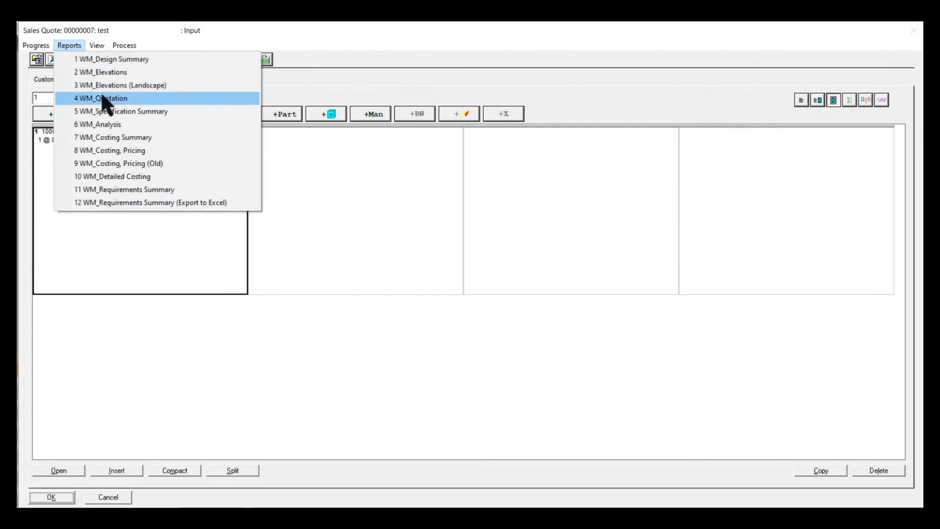
click(100, 96)
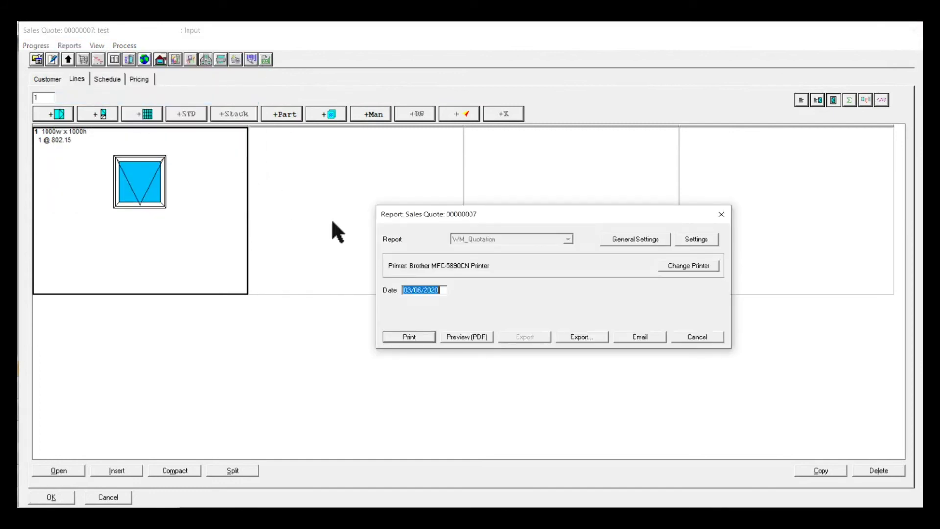
click(458, 336)
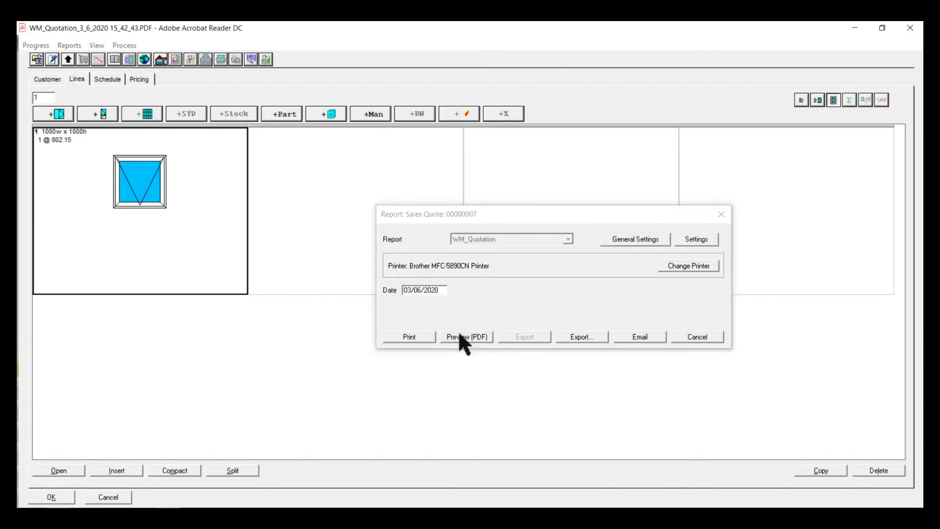
scroll(427, 378, down, 12)
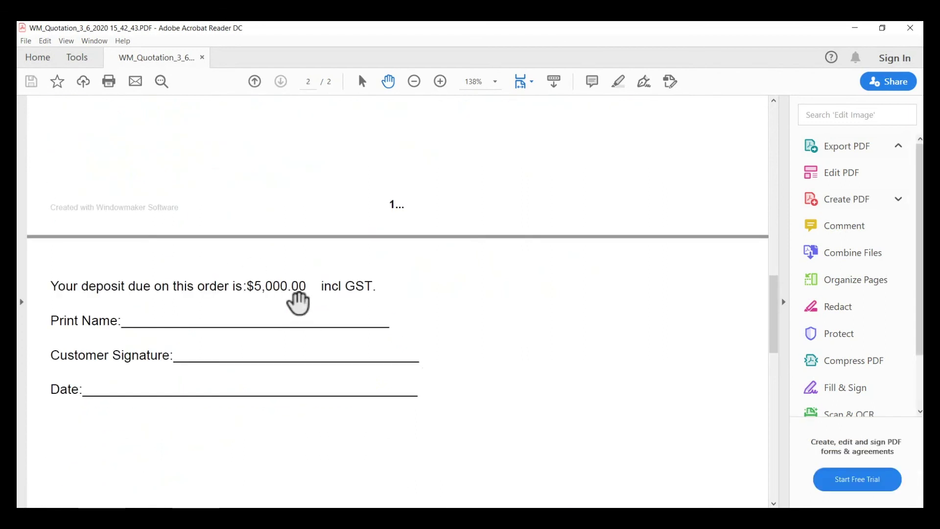
click(909, 28)
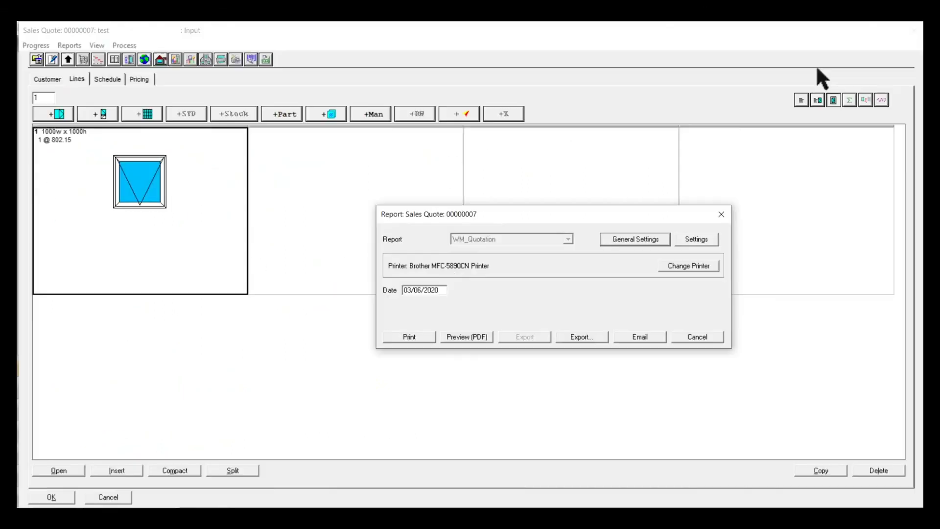
Swap this quote's Quotation footer to General Footer, confirming the replacement
click(685, 336)
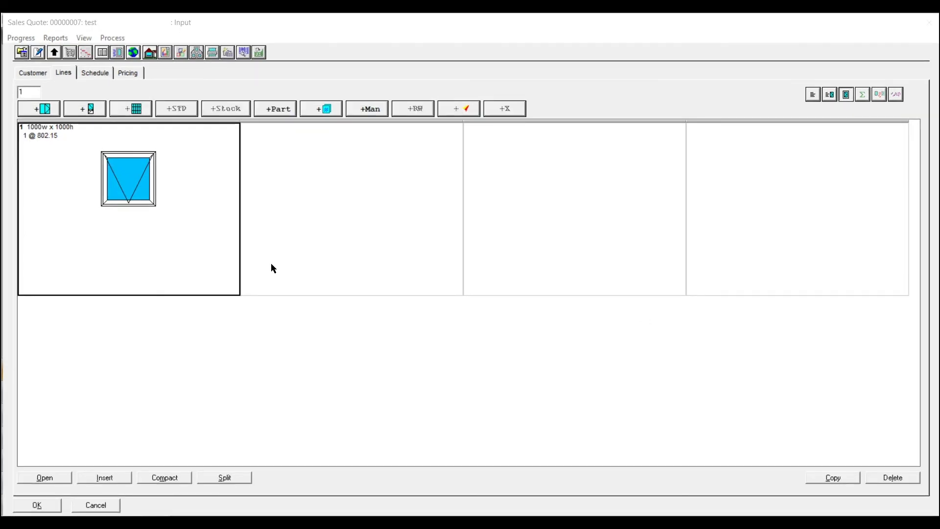
click(38, 53)
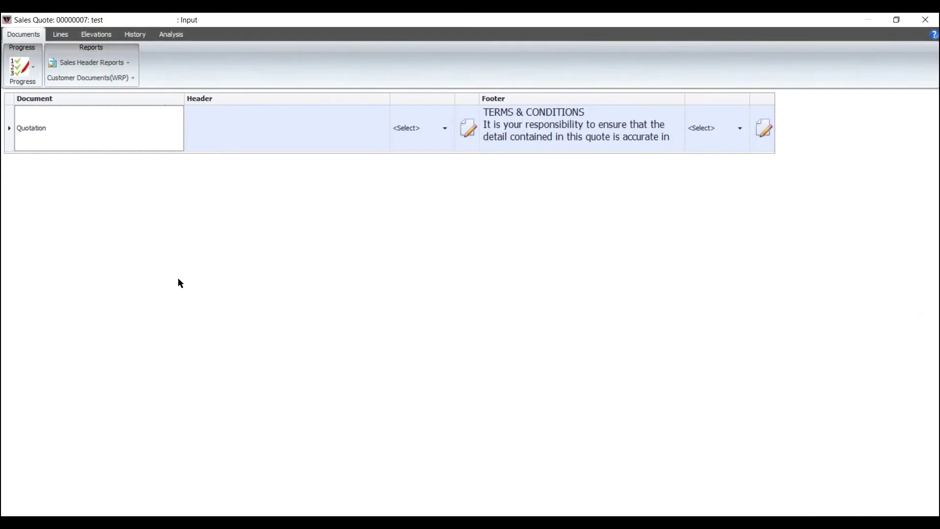
click(739, 130)
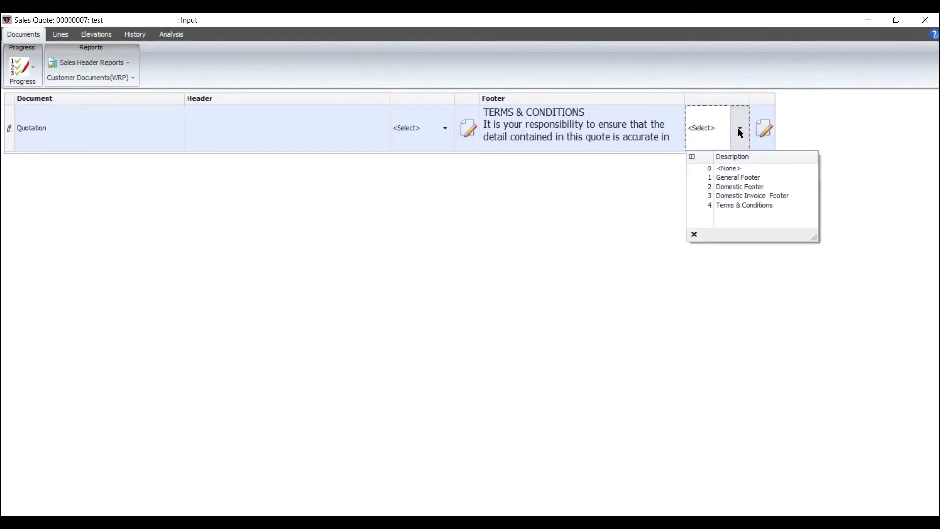
click(732, 178)
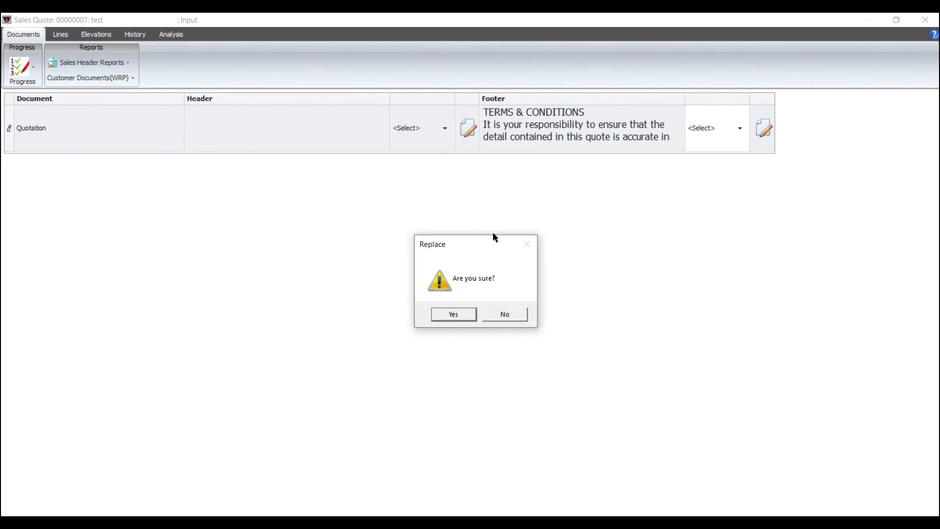
click(460, 319)
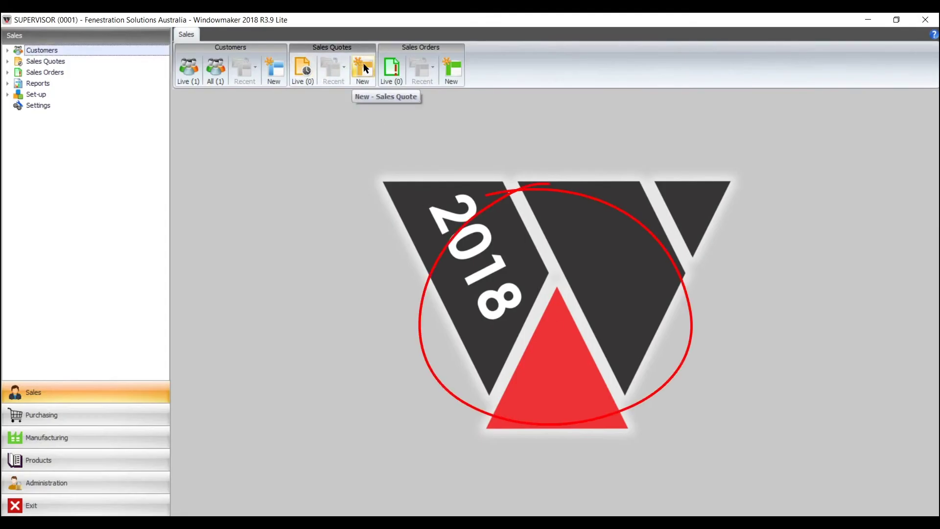
Create new sales quote 00000001 and move through its Name field and Lines page
click(365, 68)
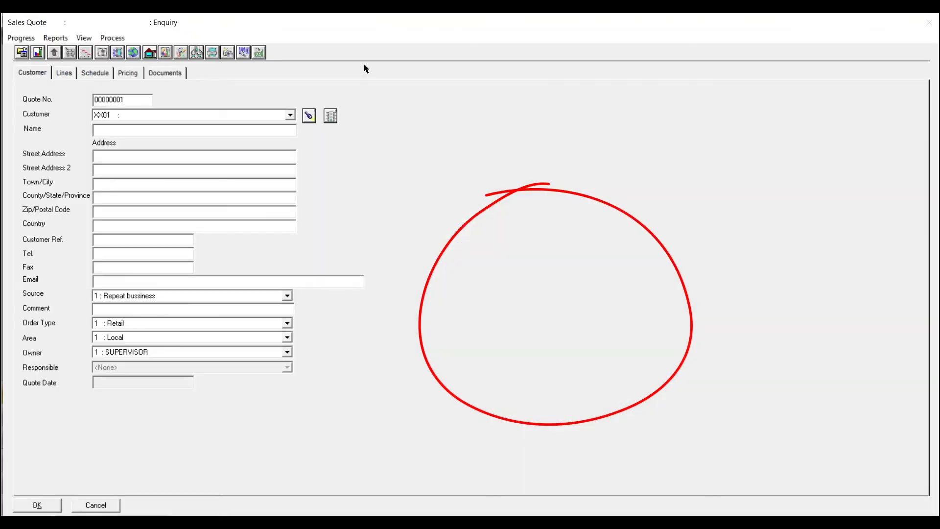
click(112, 129)
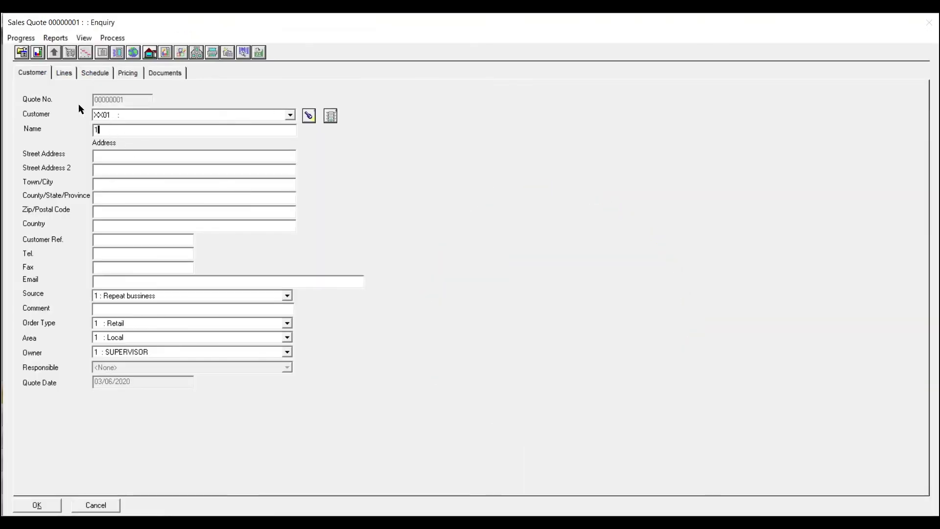
click(64, 73)
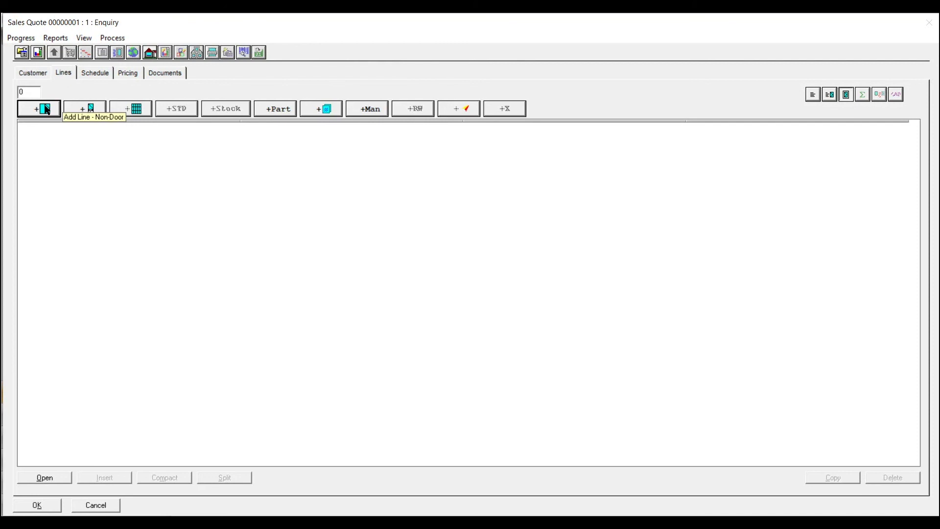
On the Documents page, set the quotation footer to 1 : Terms & Conditions with Modify ticked
click(166, 76)
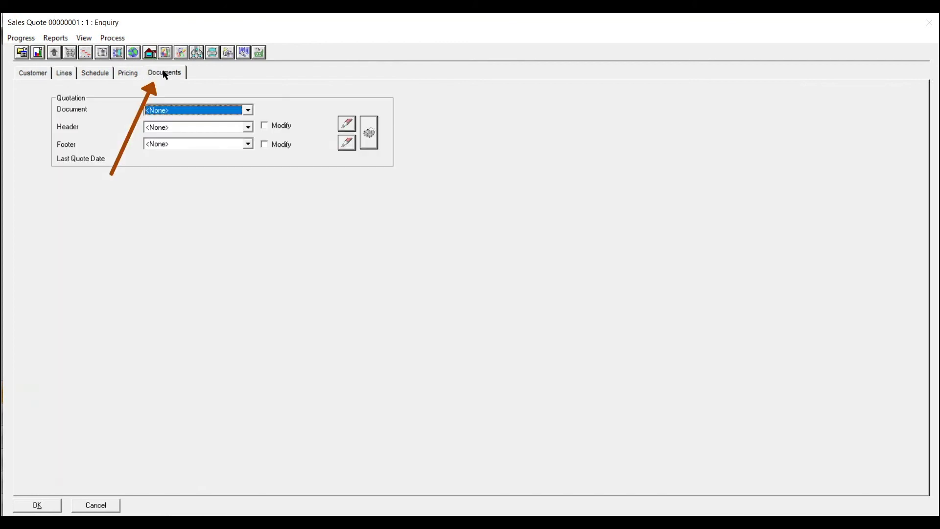
click(242, 144)
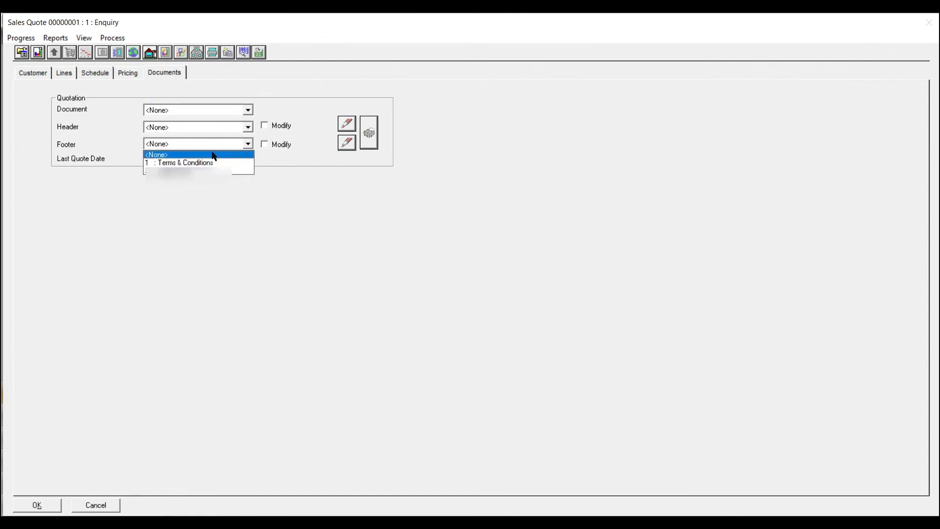
click(263, 141)
click(247, 143)
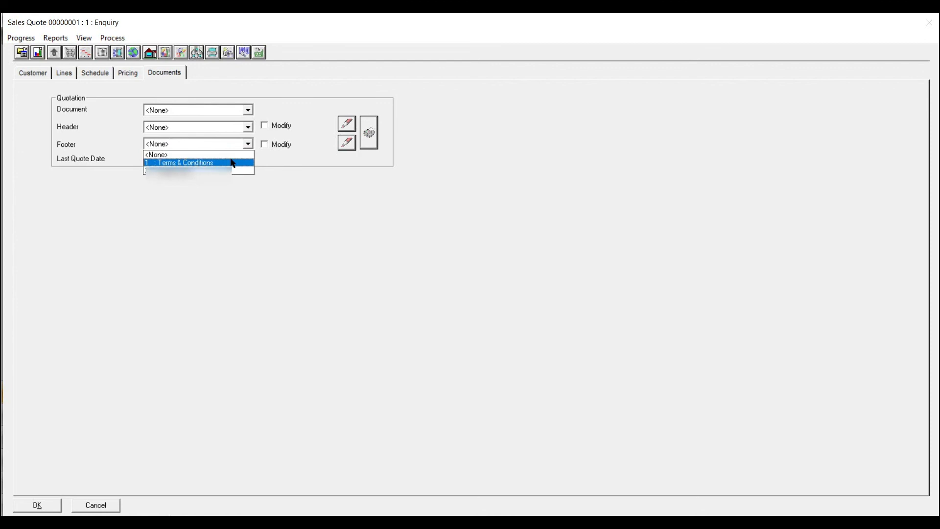
click(233, 163)
click(265, 145)
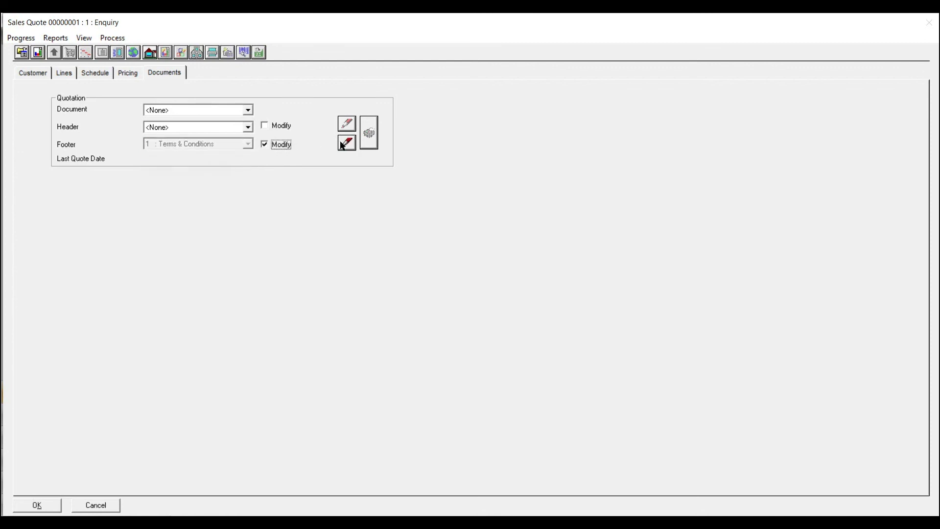